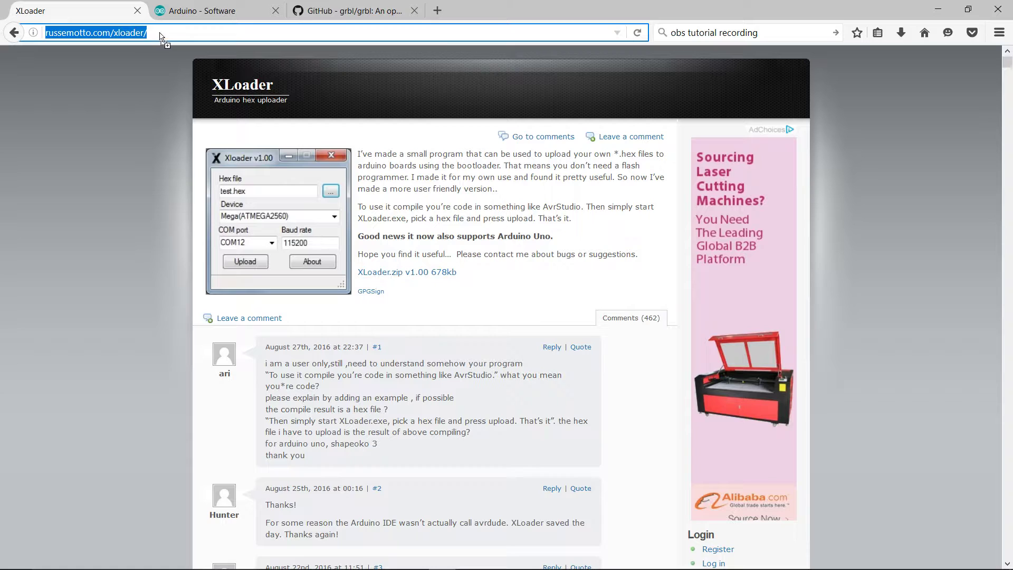
Switch from the XLoader web page to the XLoader folder in File Explorer and launch the XLoader application.
drag(143, 33, 130, 32)
mouse_move(345, 567)
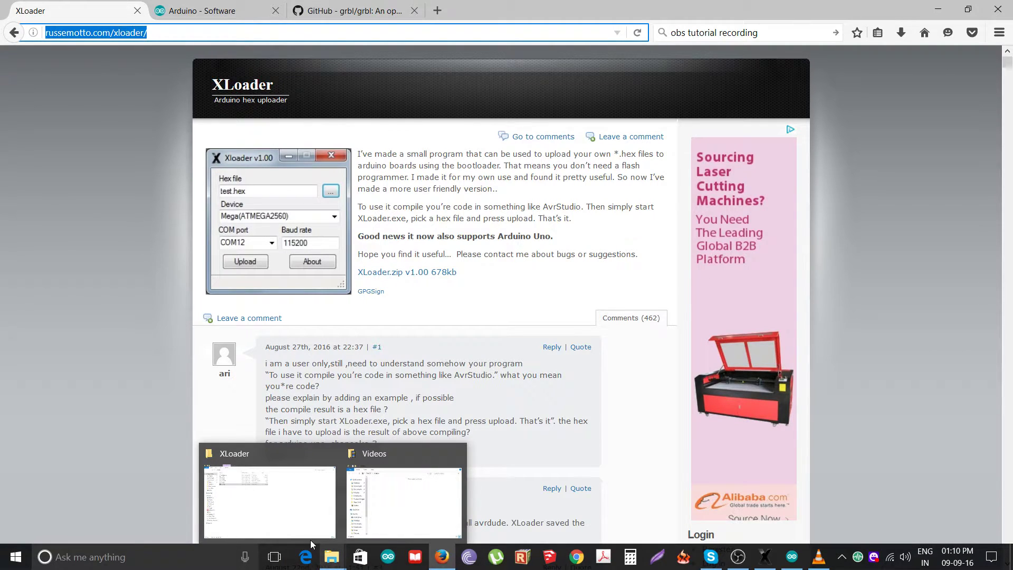
click(311, 539)
drag(139, 184, 551, 87)
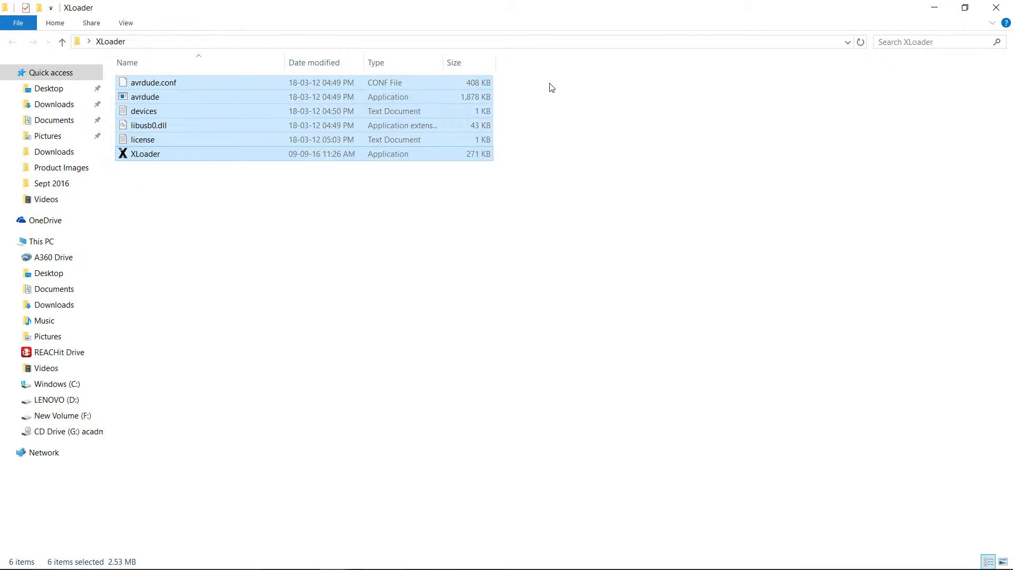
click(202, 193)
double_click(142, 157)
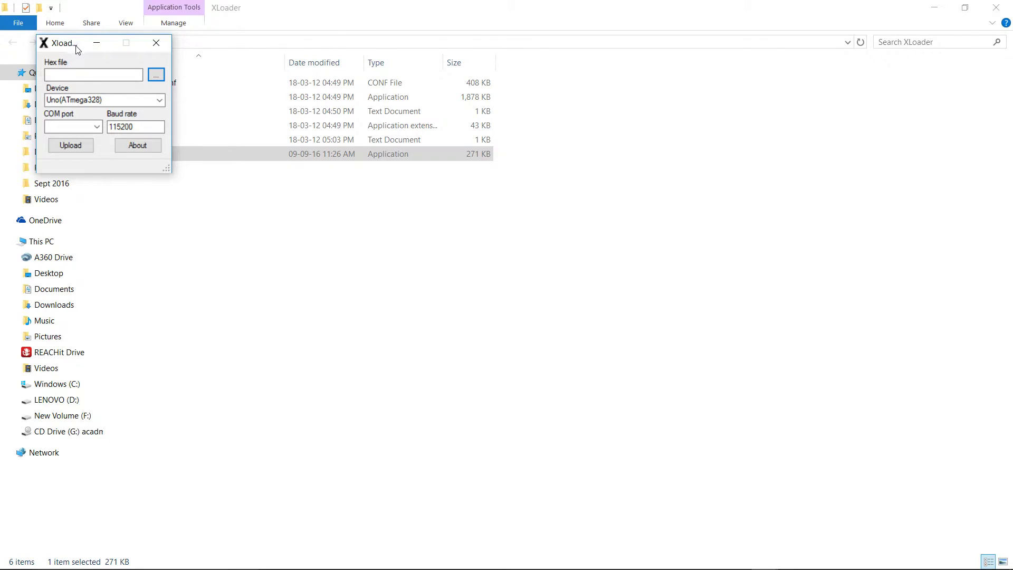
drag(80, 39, 374, 126)
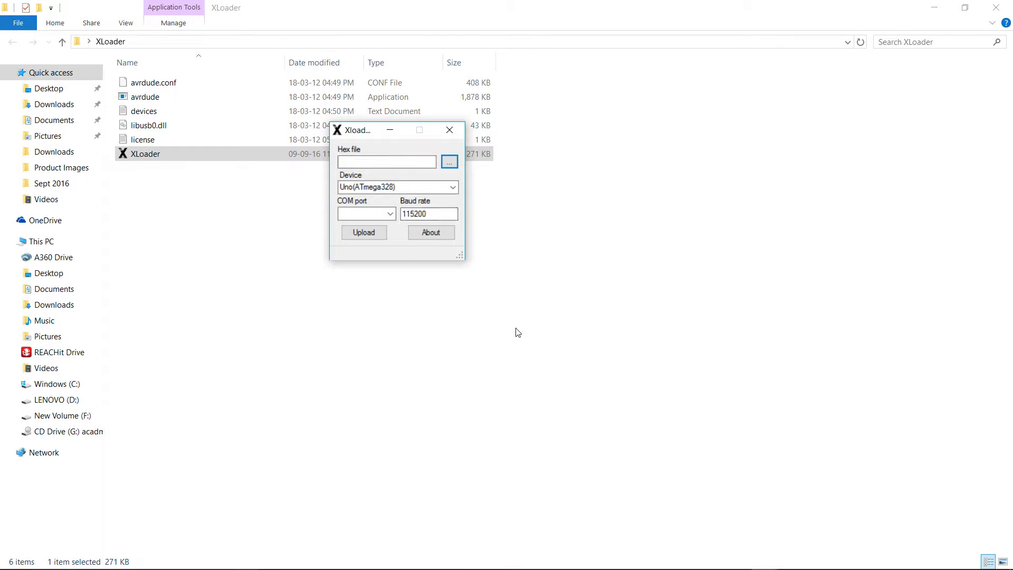
click(450, 163)
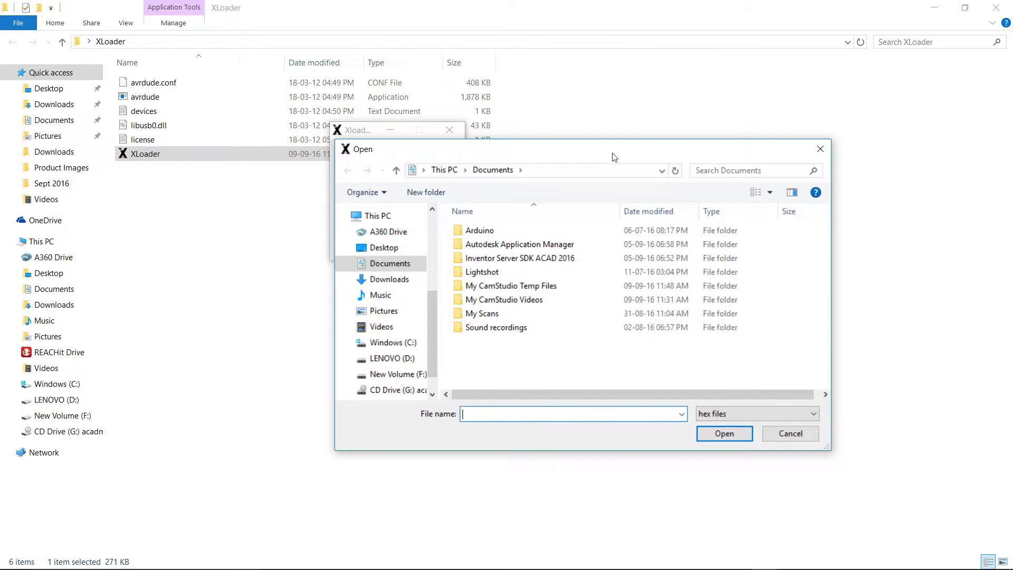
drag(614, 157, 630, 109)
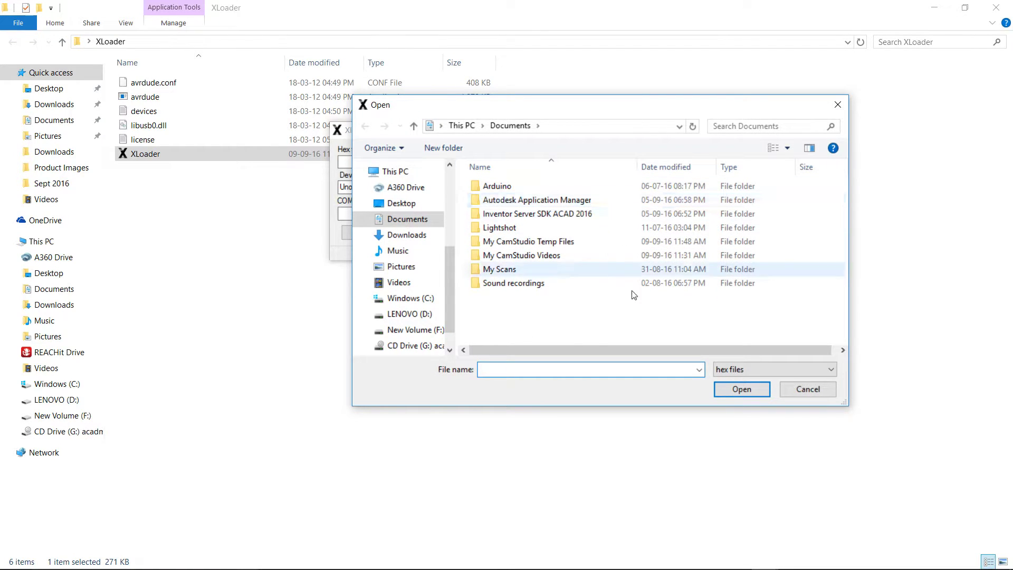
click(518, 284)
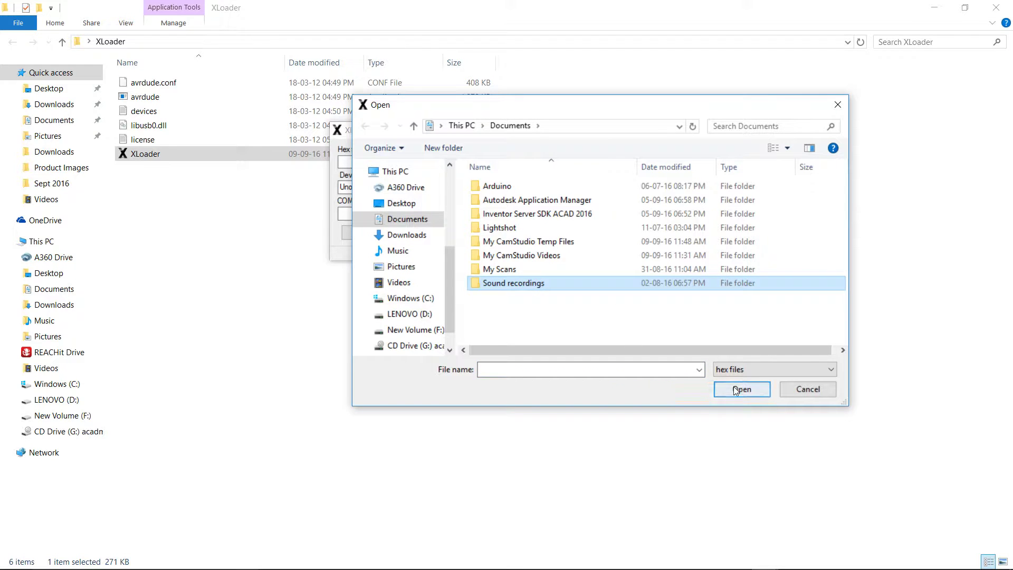
click(836, 112)
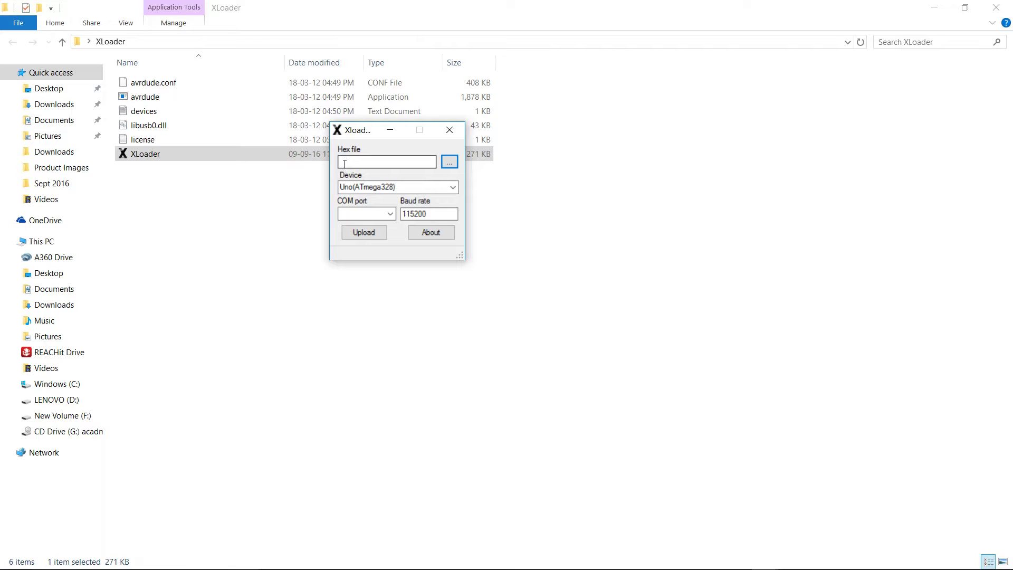
Choose Uno(ATmega328) as the upload device and check the COM port and baud rate settings.
click(345, 163)
click(452, 188)
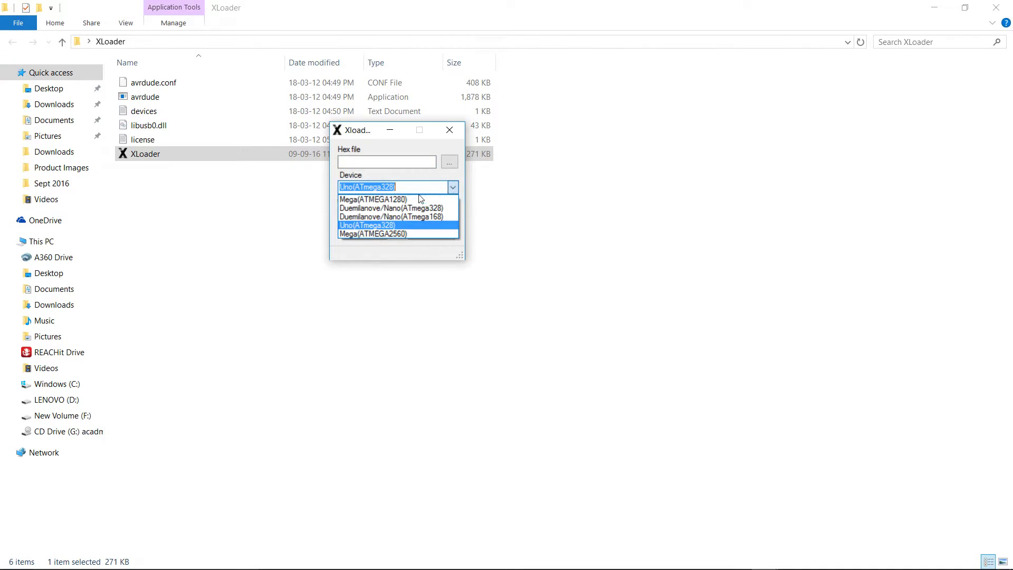
click(384, 228)
click(391, 215)
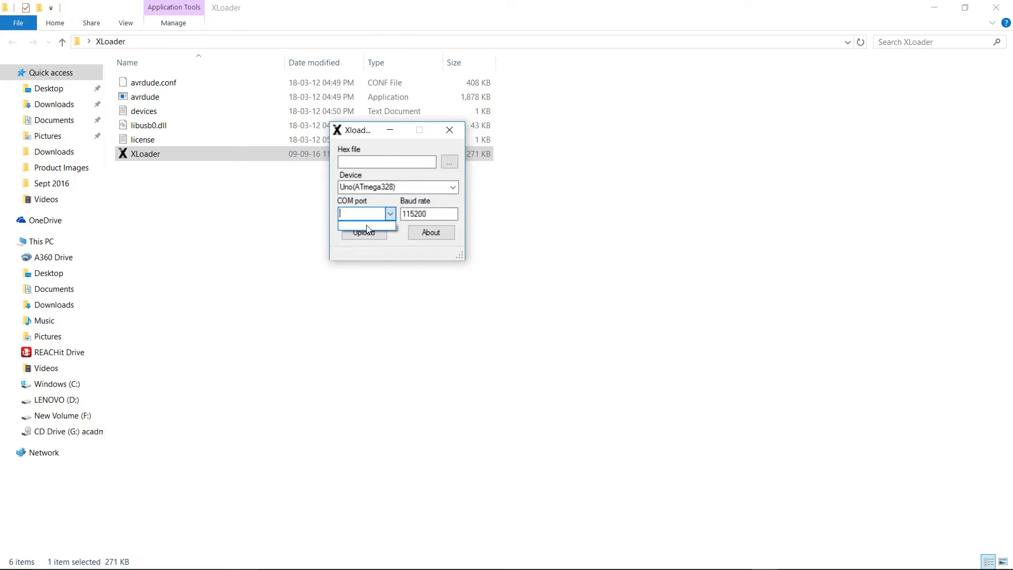
click(391, 213)
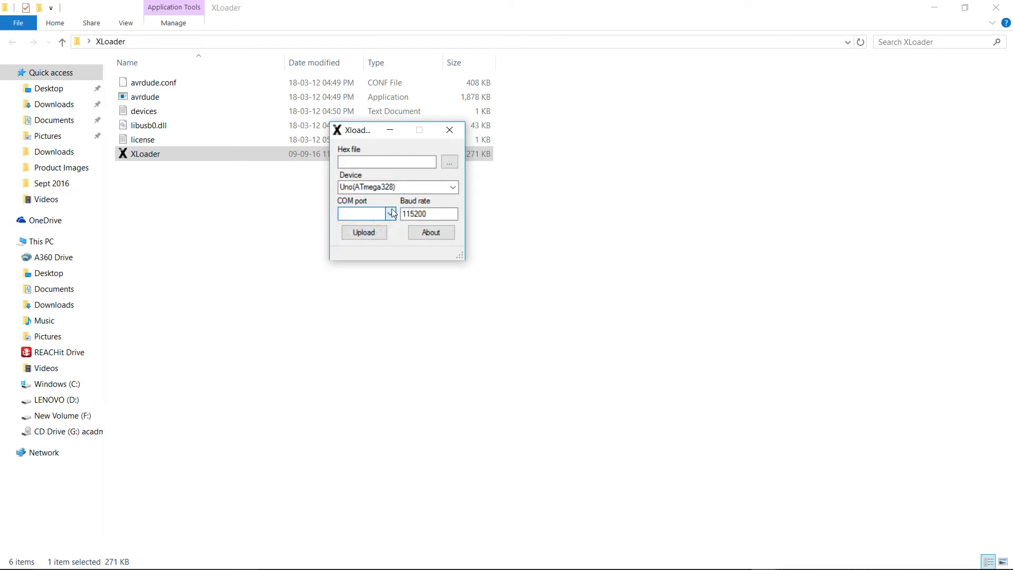
click(434, 213)
drag(361, 135, 361, 207)
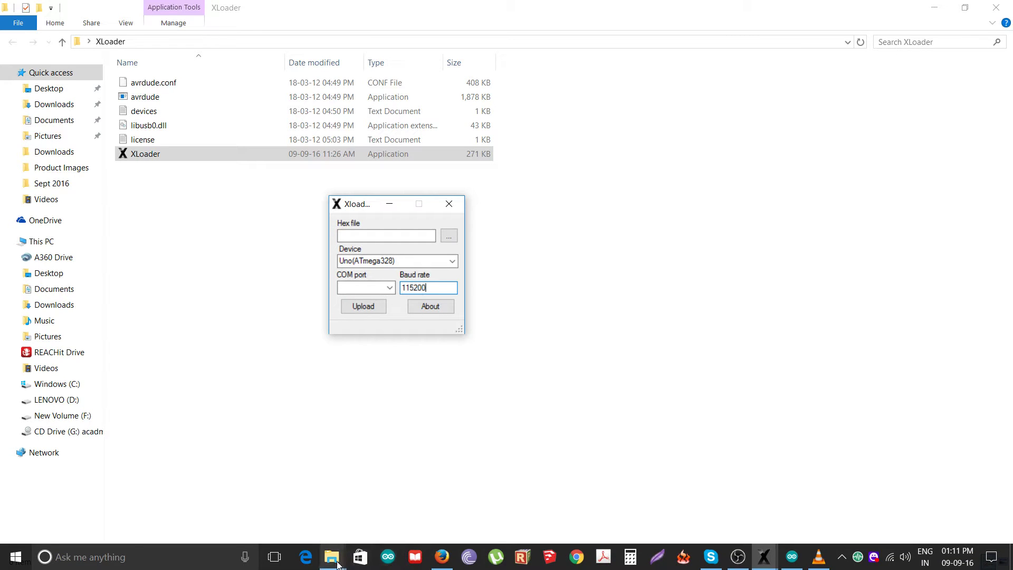
Switch to Firefox and view the grbl repository's address and ZIP download option on GitHub.
click(444, 565)
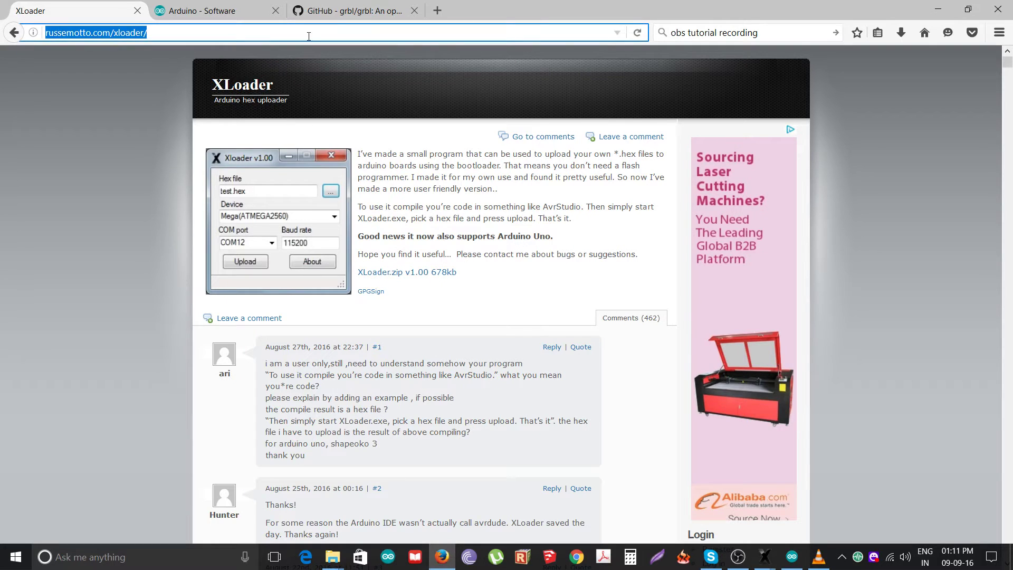
click(317, 8)
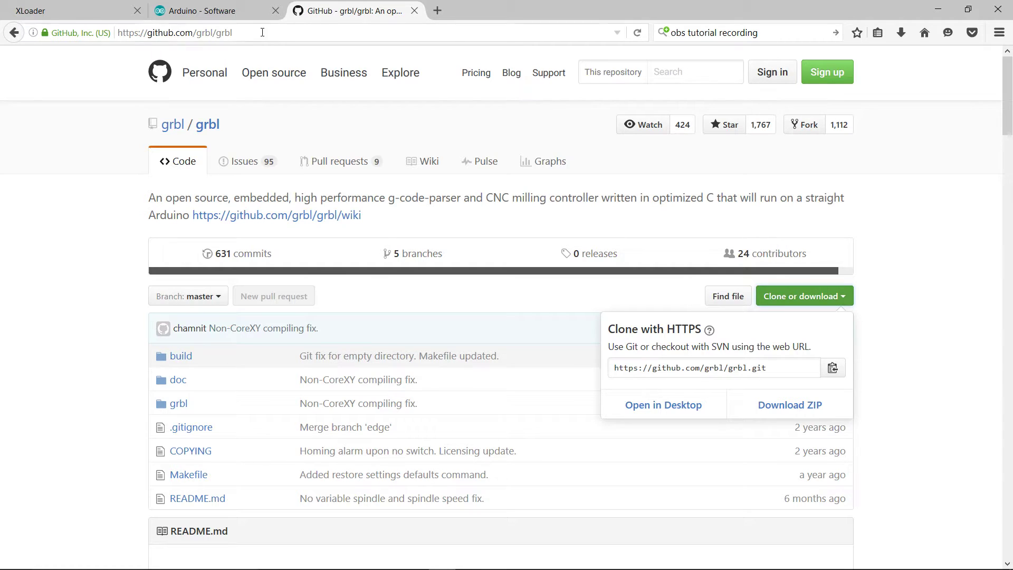
drag(233, 33, 117, 38)
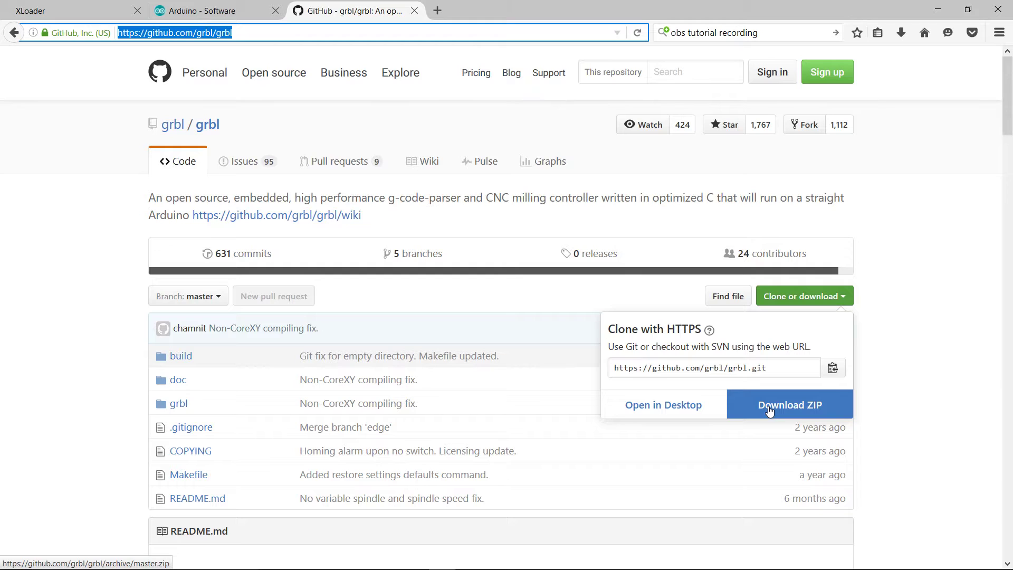
Show the desktop and open the grbl-master folder to view its contents.
click(935, 5)
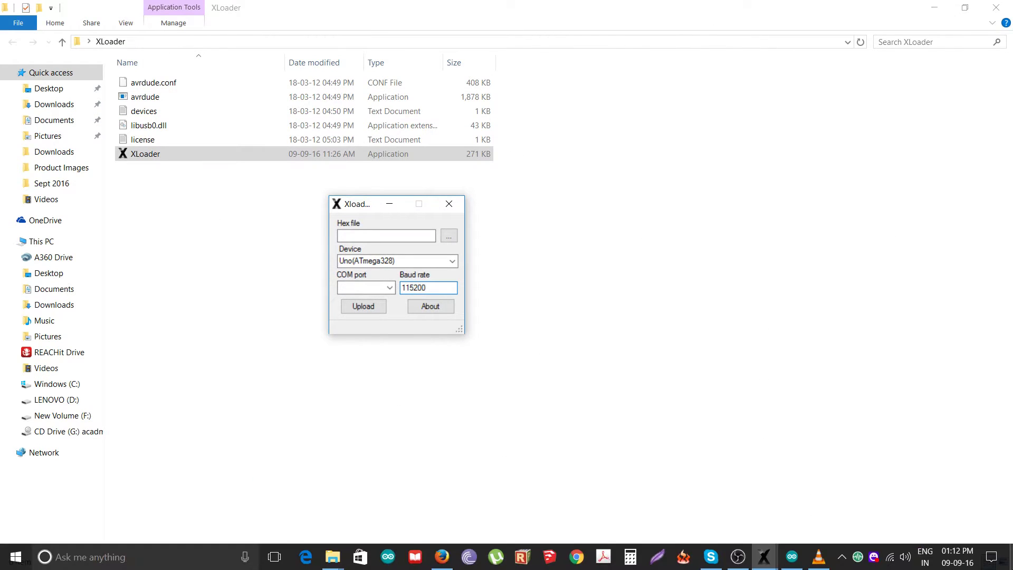
click(986, 565)
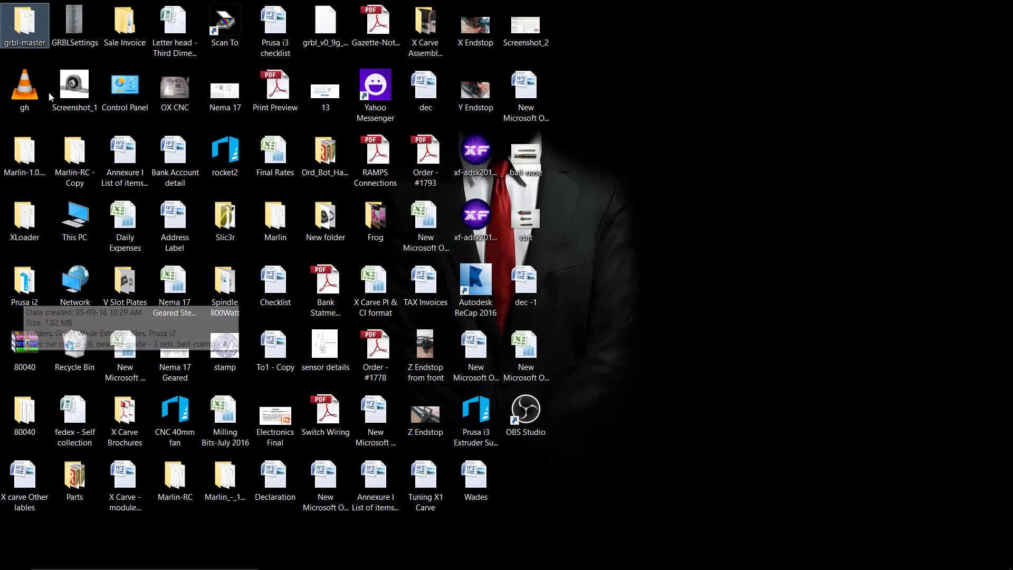
double_click(41, 38)
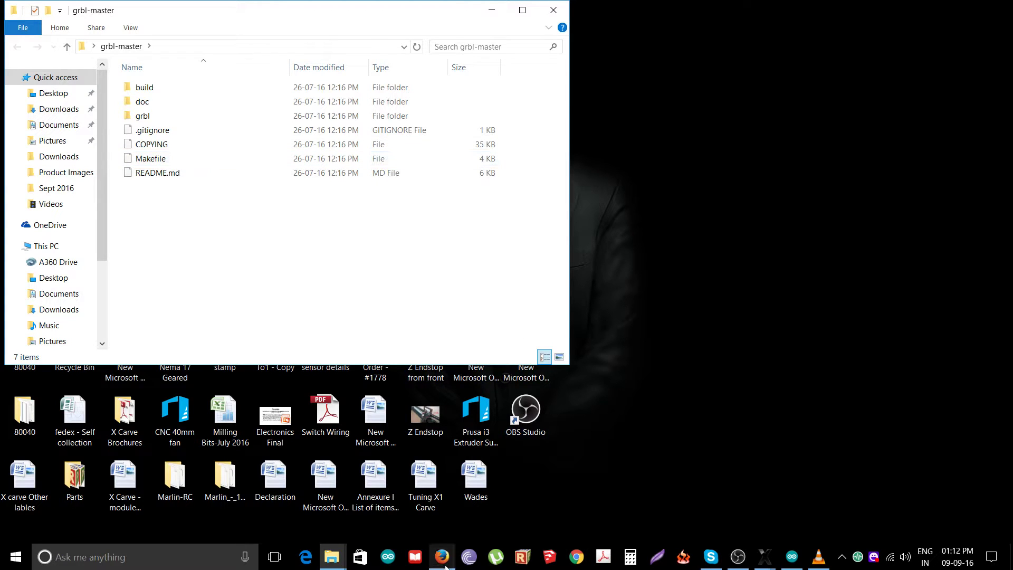
Switch to Firefox and view the Arduino software download page and its address.
click(446, 567)
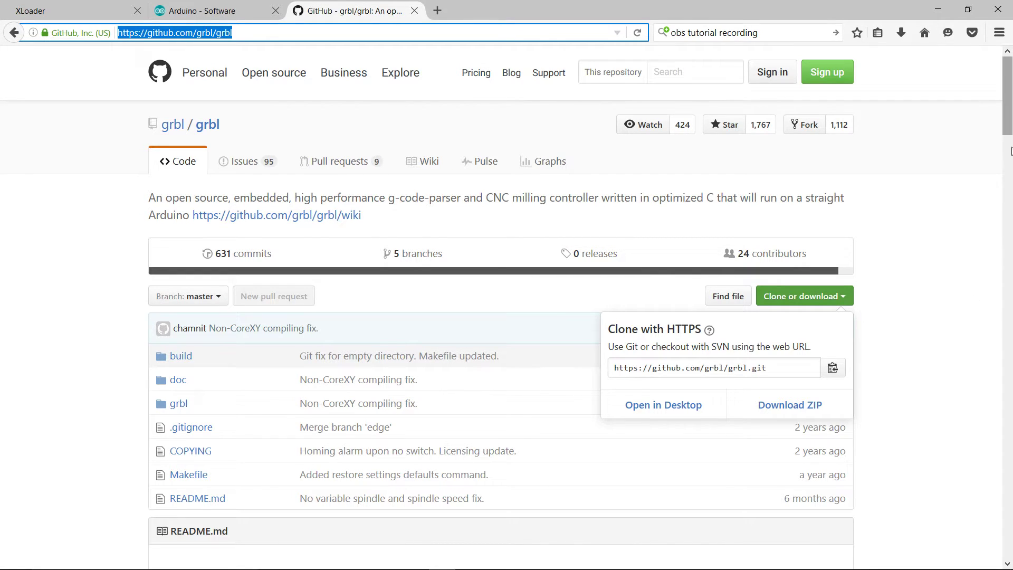
click(190, 7)
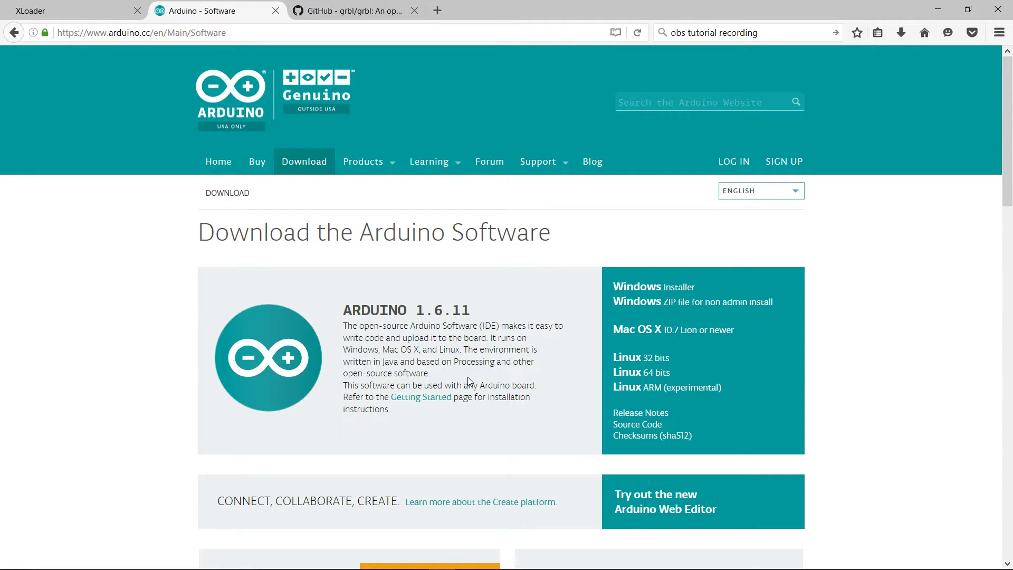
click(226, 33)
drag(226, 32, 59, 32)
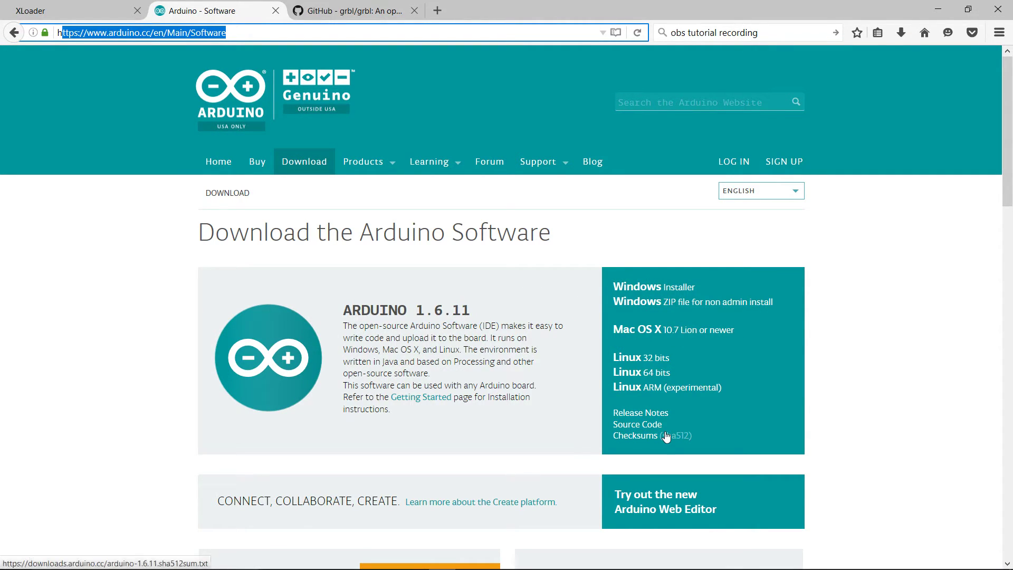
Switch to the Arduino IDE, bring the XLoader folder up behind it, and enlarge the IDE window.
mouse_move(765, 568)
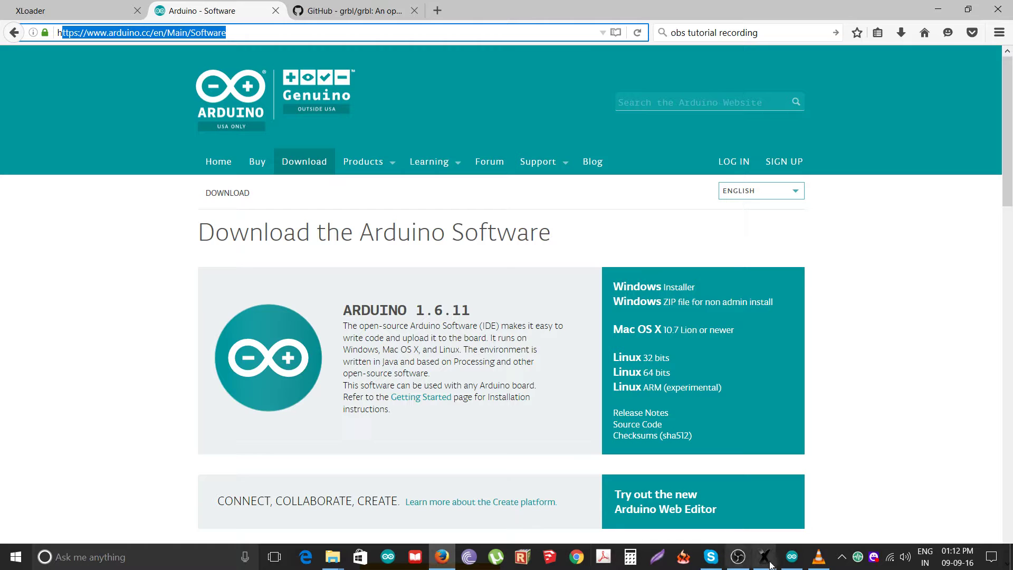
click(789, 566)
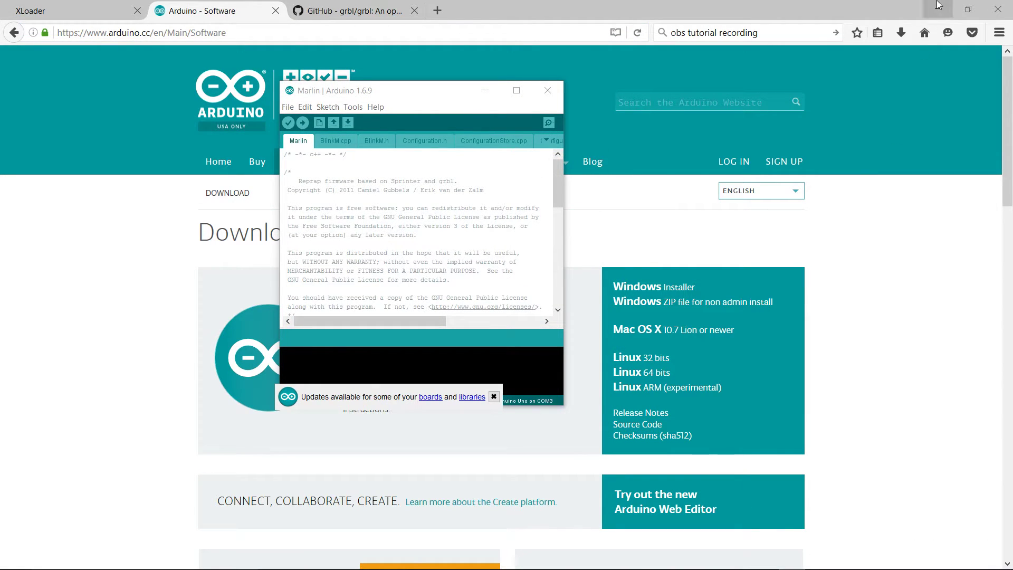
mouse_move(338, 564)
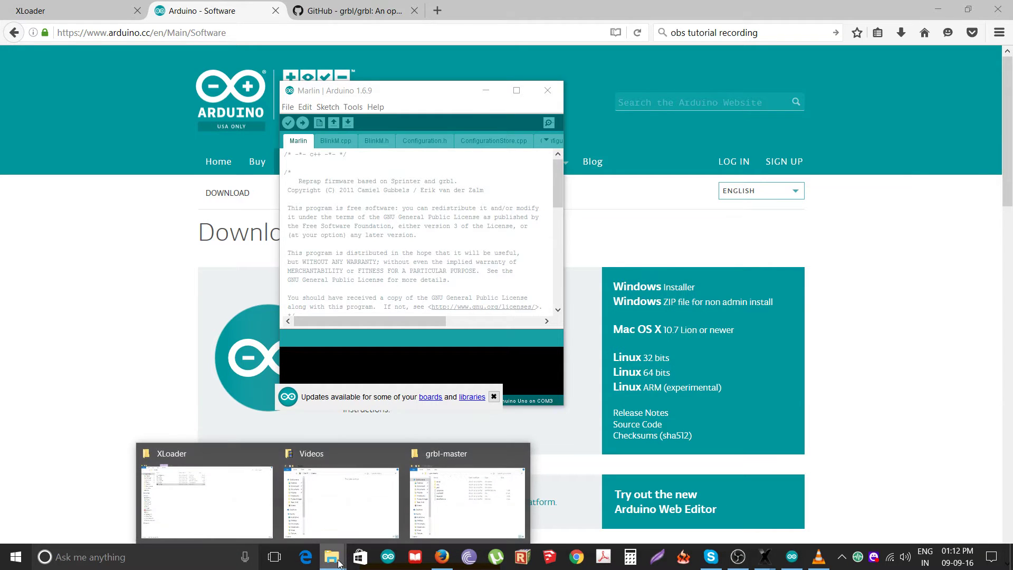
click(240, 524)
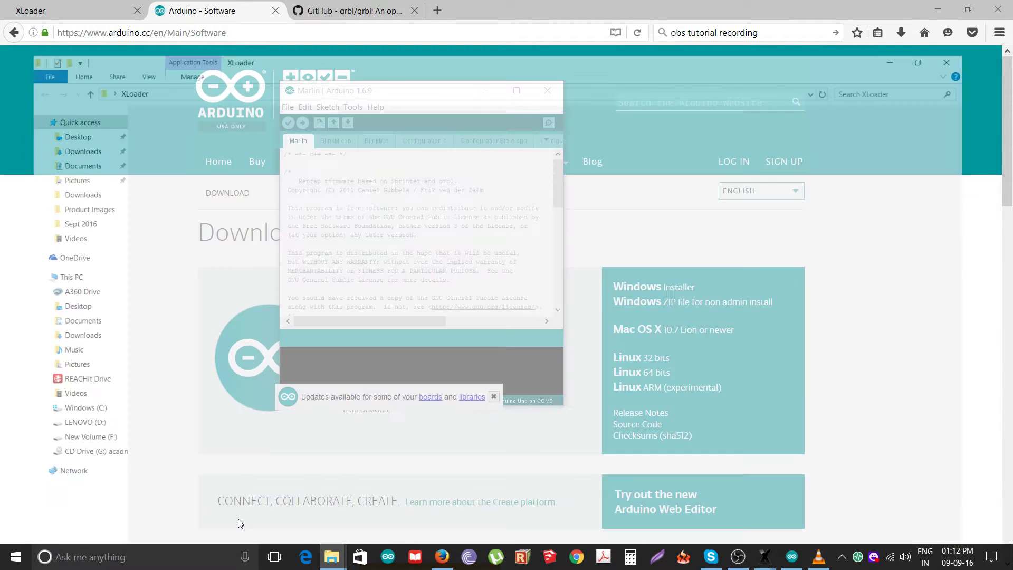
click(792, 557)
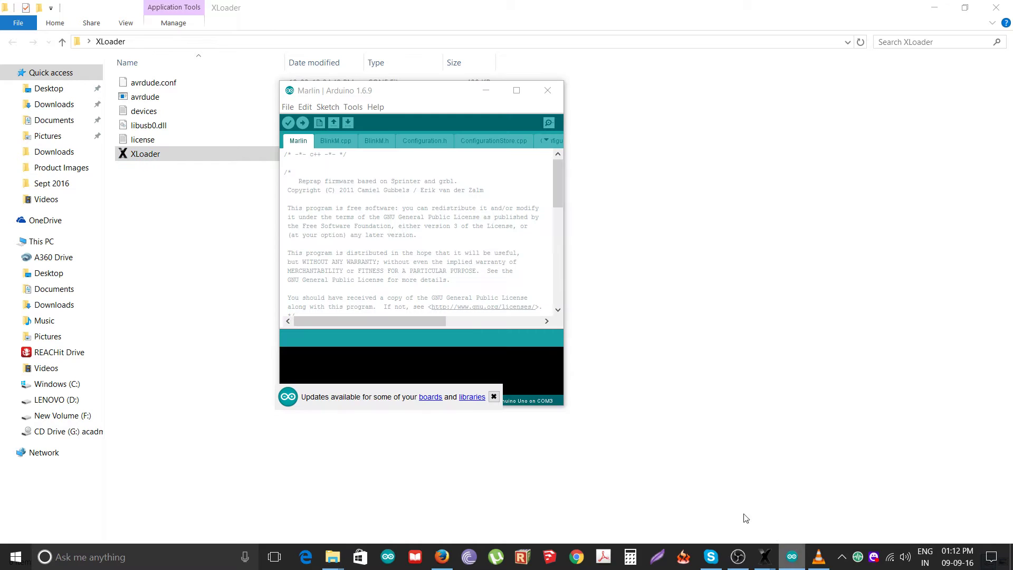
drag(564, 402, 684, 462)
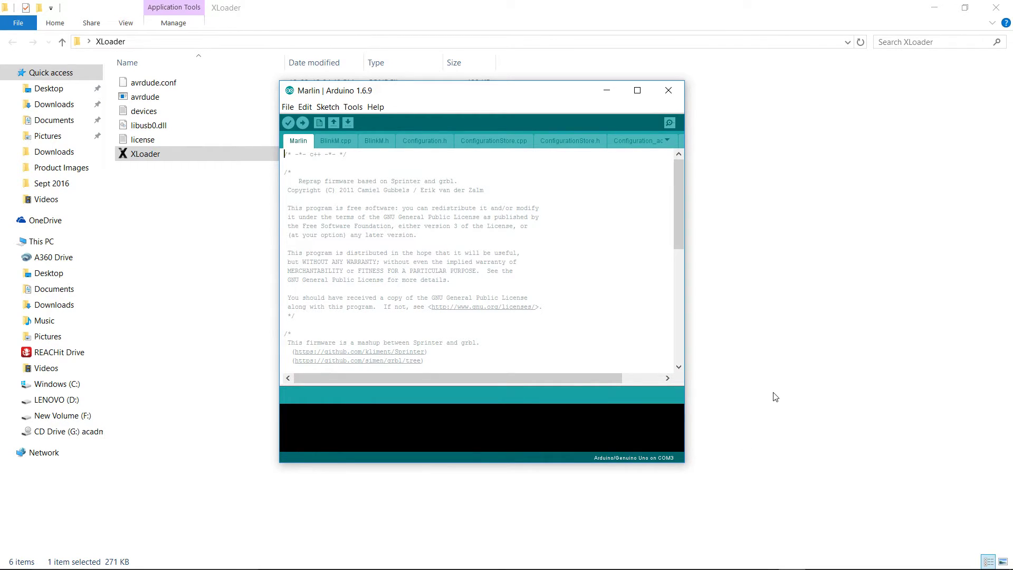
Check the board selection in the list of available Arduino AVR boards.
click(352, 107)
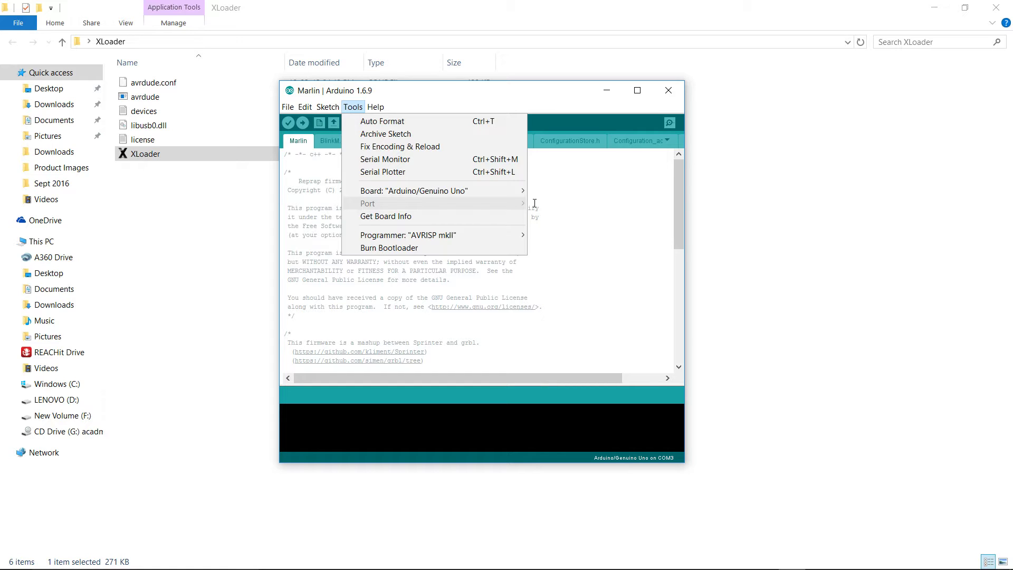
mouse_move(497, 194)
mouse_move(406, 195)
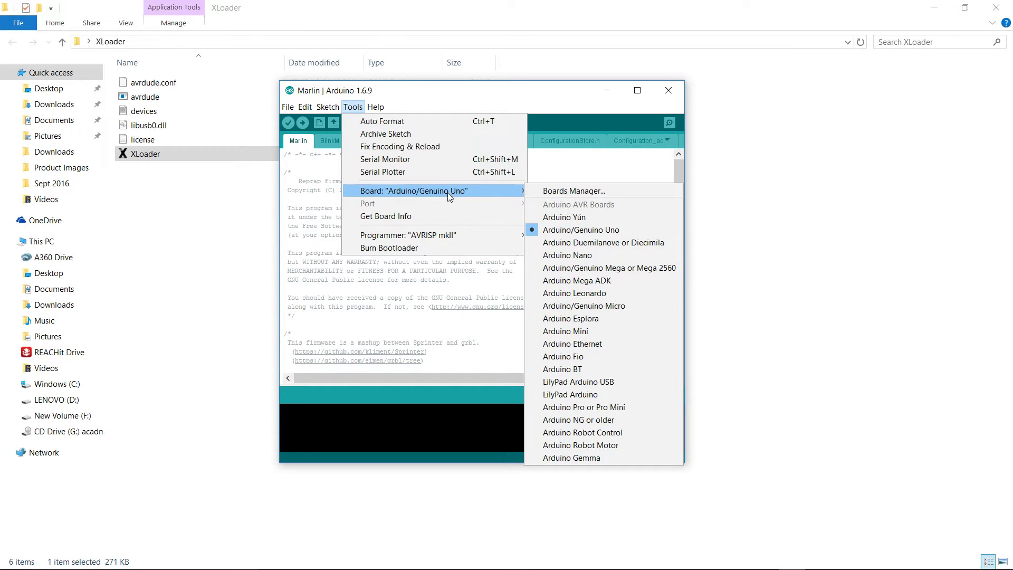
Try to add the grbl folder from grbl-master on the desktop as an Arduino library.
mouse_move(326, 109)
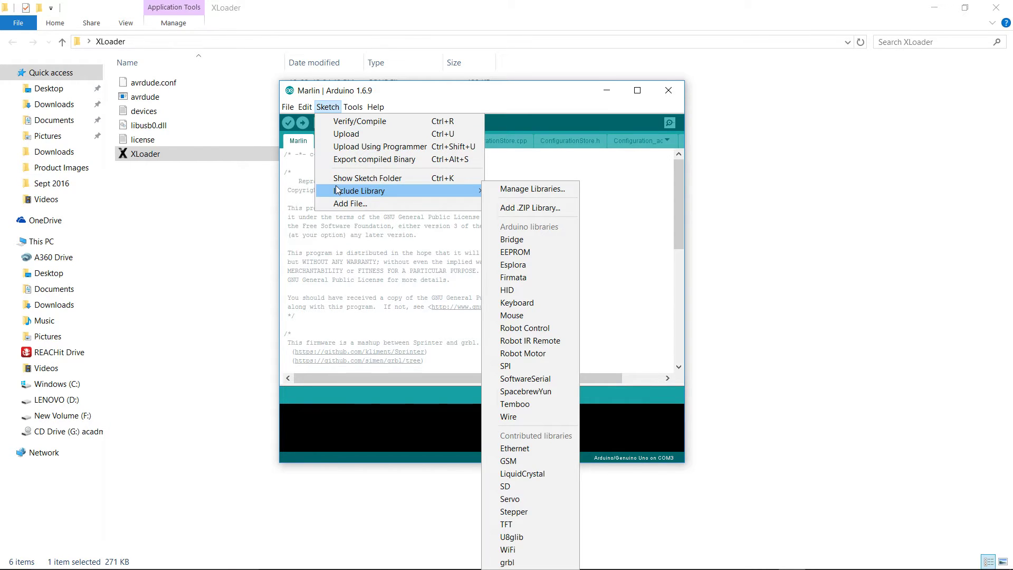
click(530, 207)
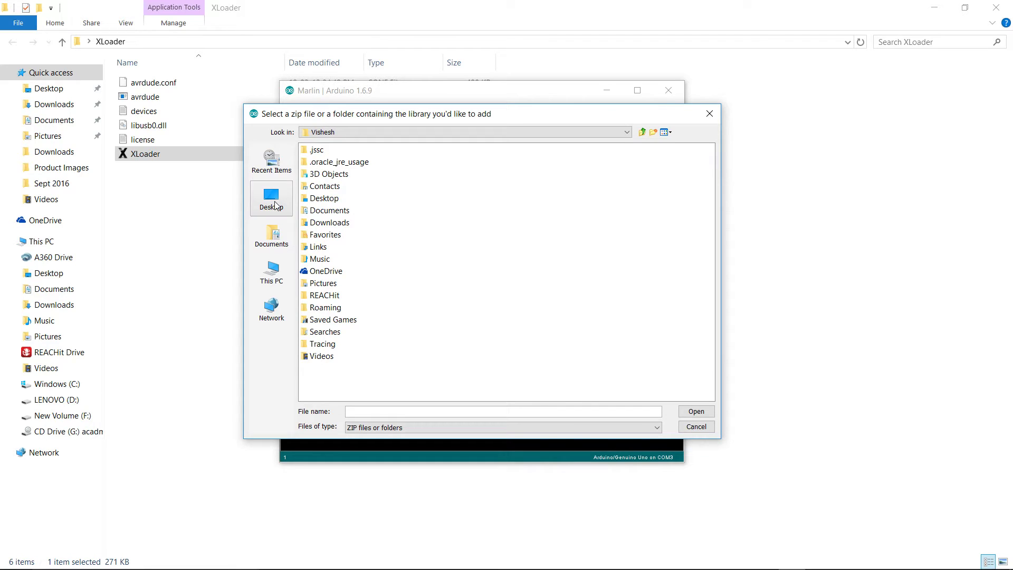
click(271, 199)
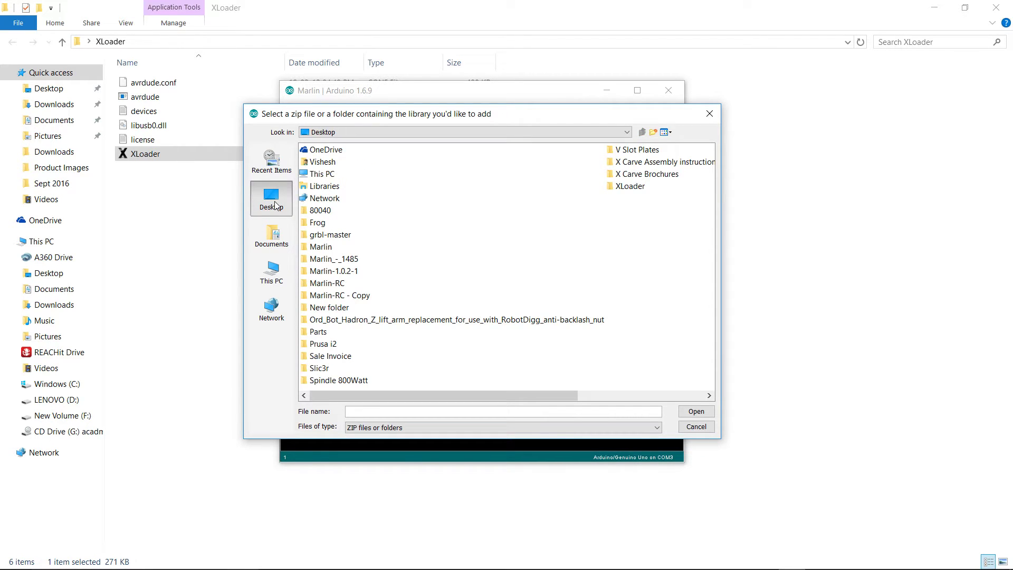
double_click(342, 237)
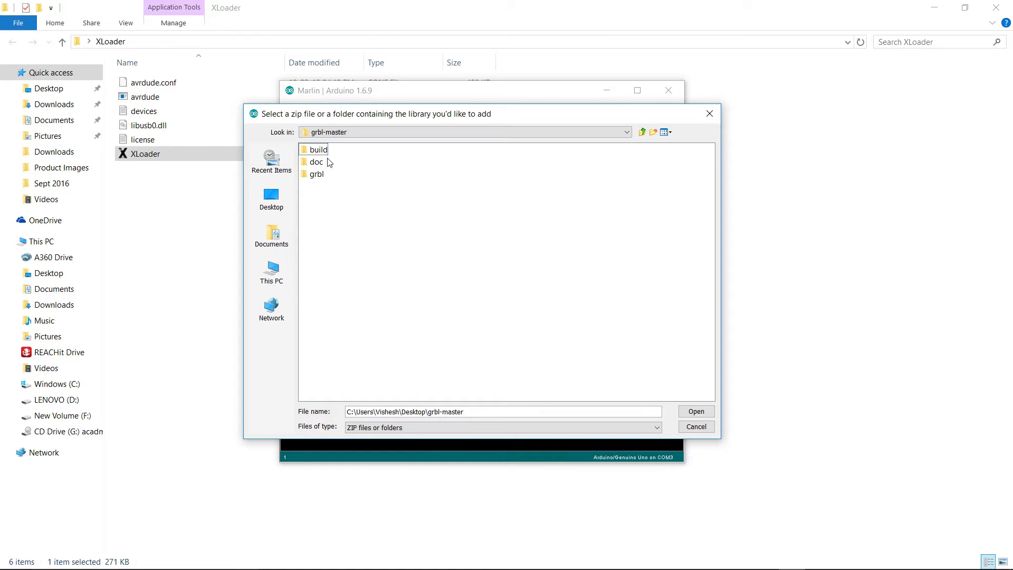
click(316, 175)
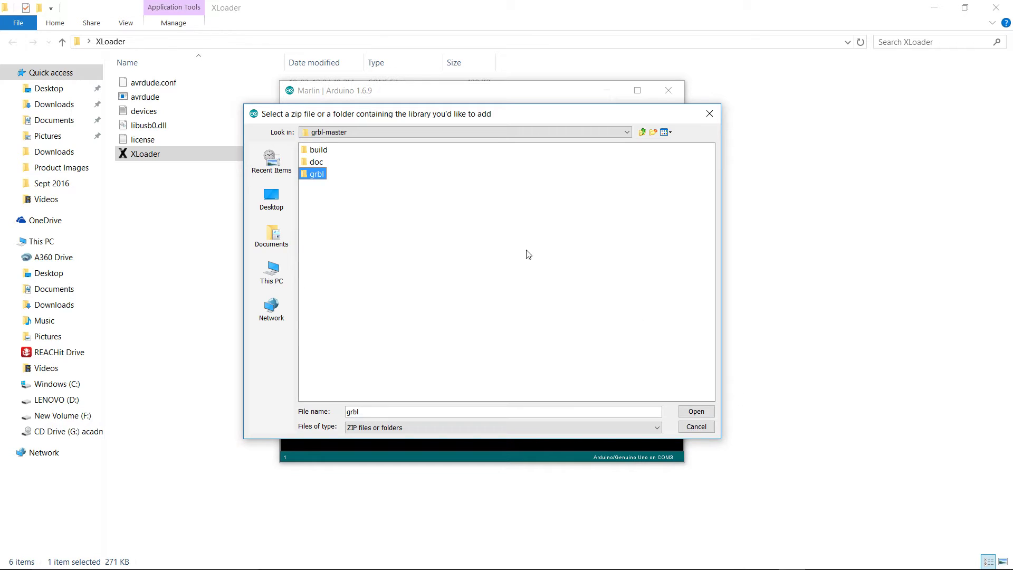
click(696, 410)
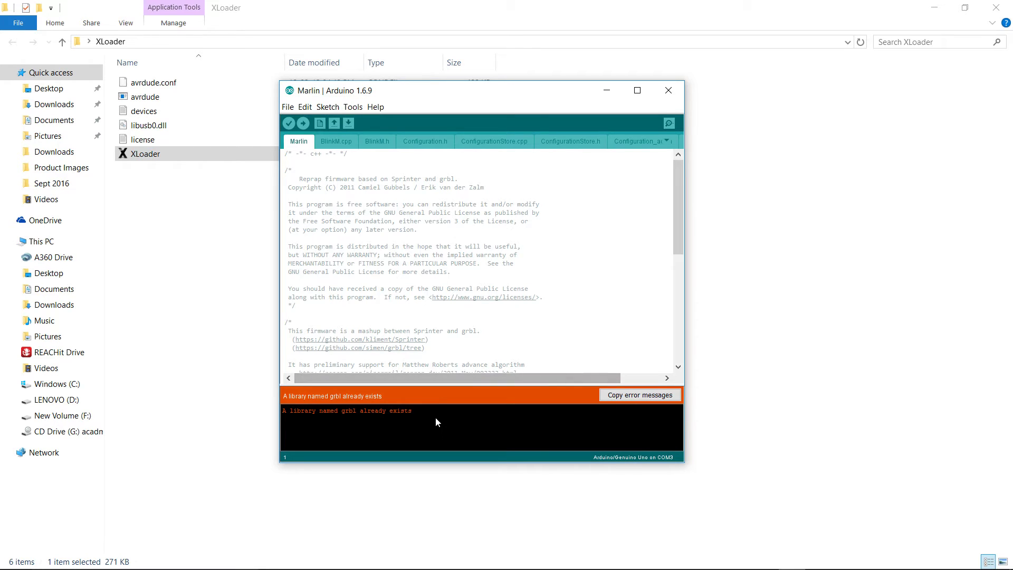
Open the grblUpload example from the custom grbl library, view the sketch, and close its window.
drag(425, 409, 384, 413)
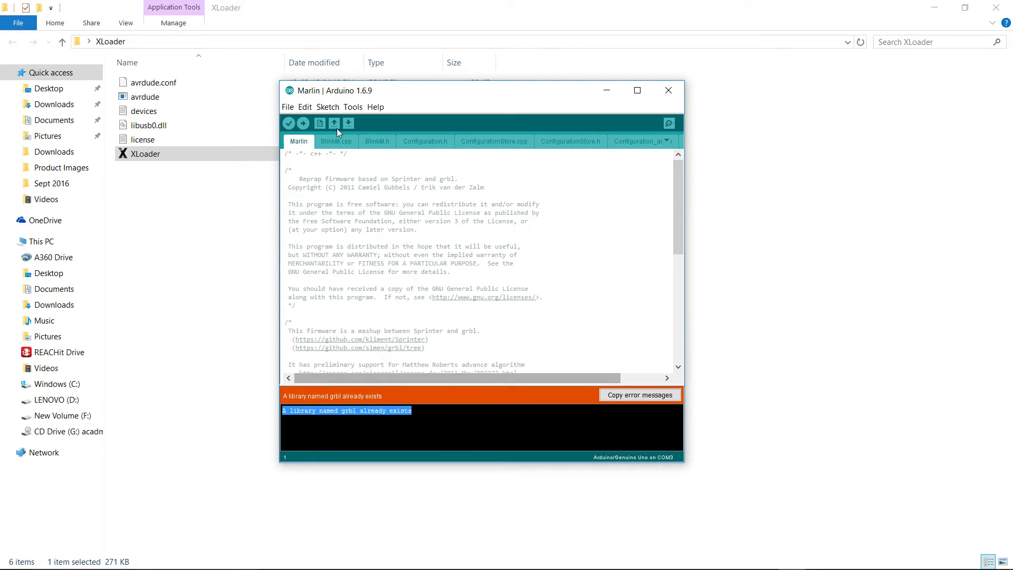
click(350, 107)
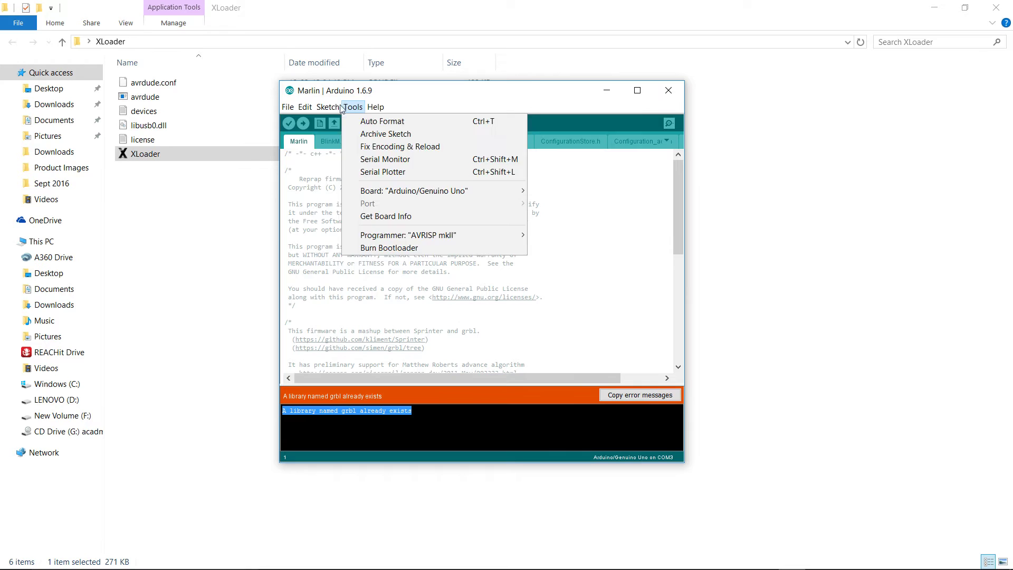
mouse_move(287, 109)
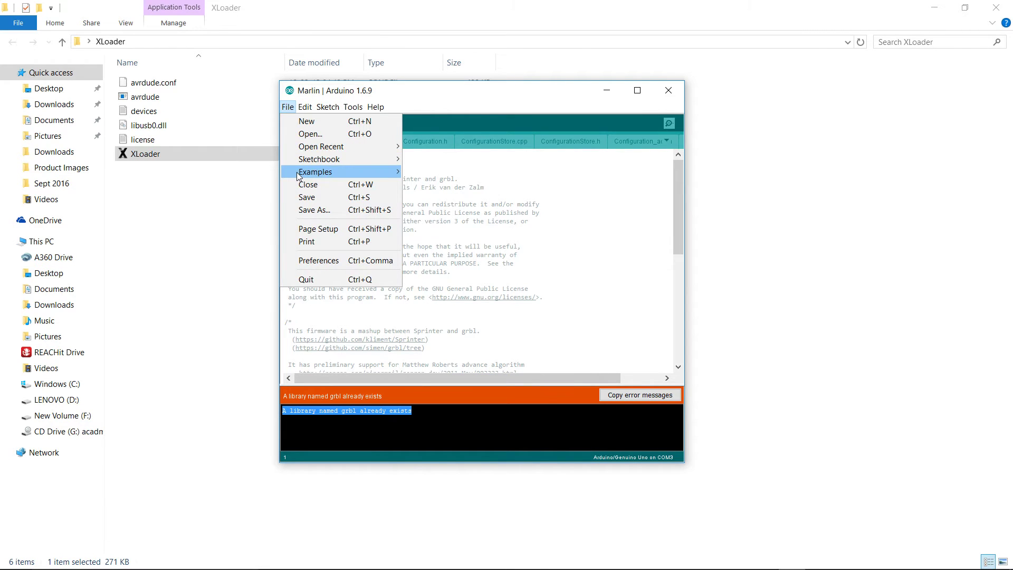
mouse_move(296, 172)
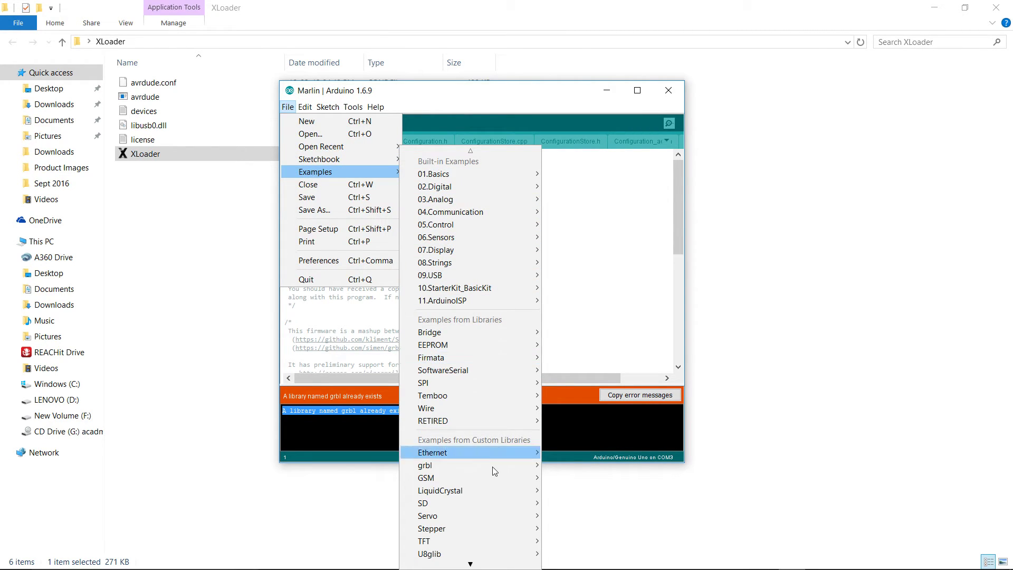
mouse_move(431, 464)
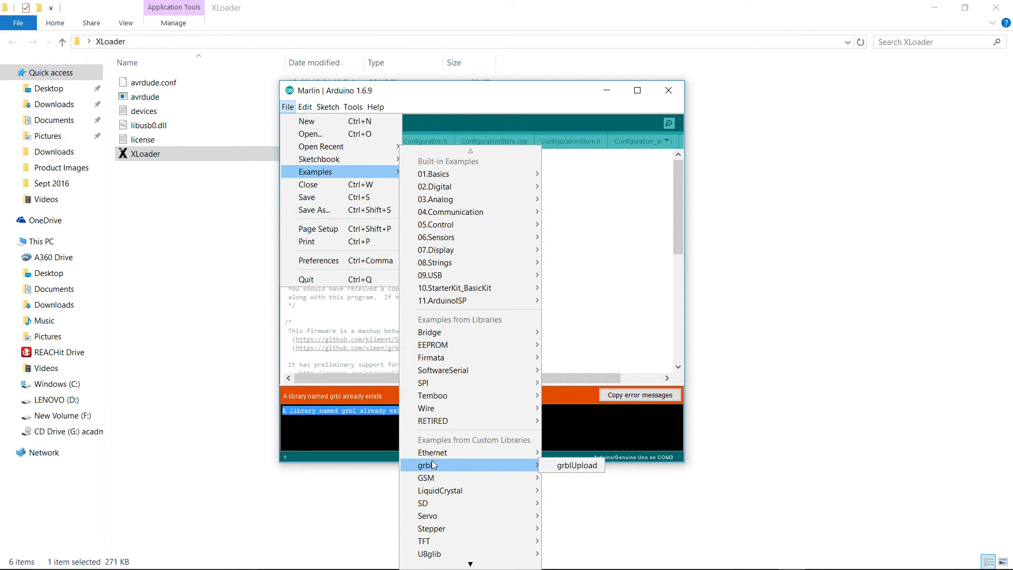
click(574, 467)
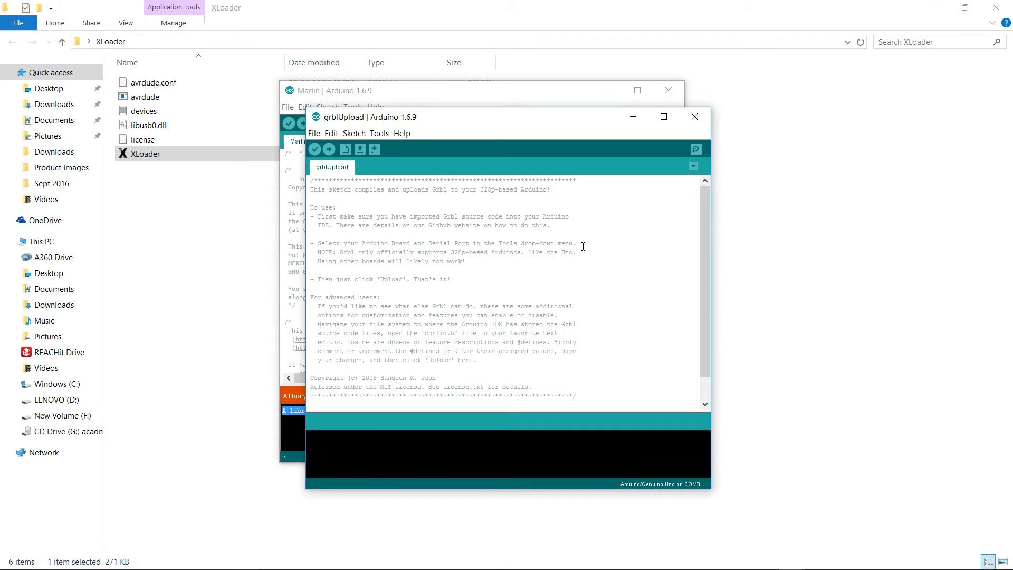
click(695, 119)
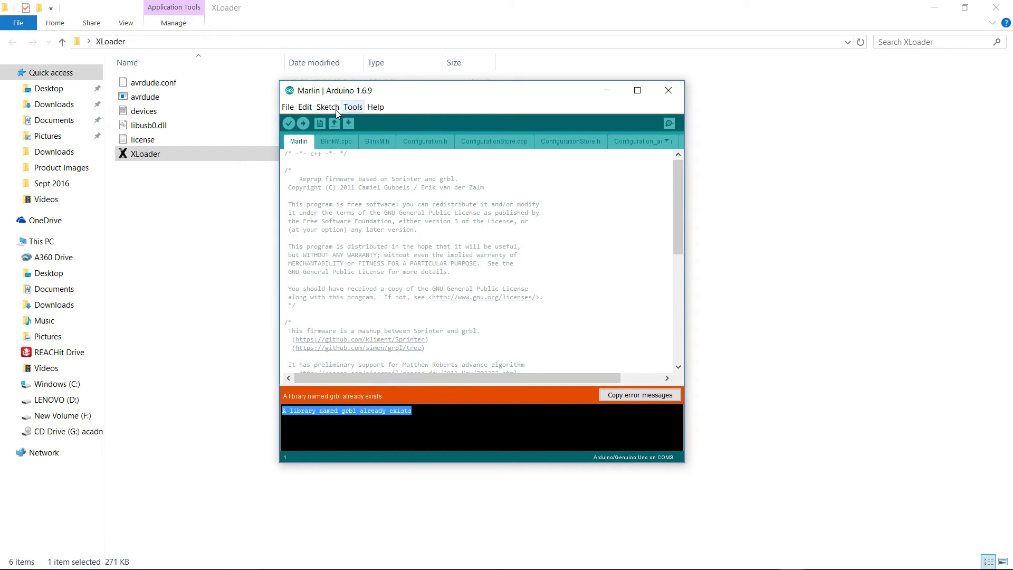
Open the eeprom_clear example sketch from the EEPROM library.
click(288, 107)
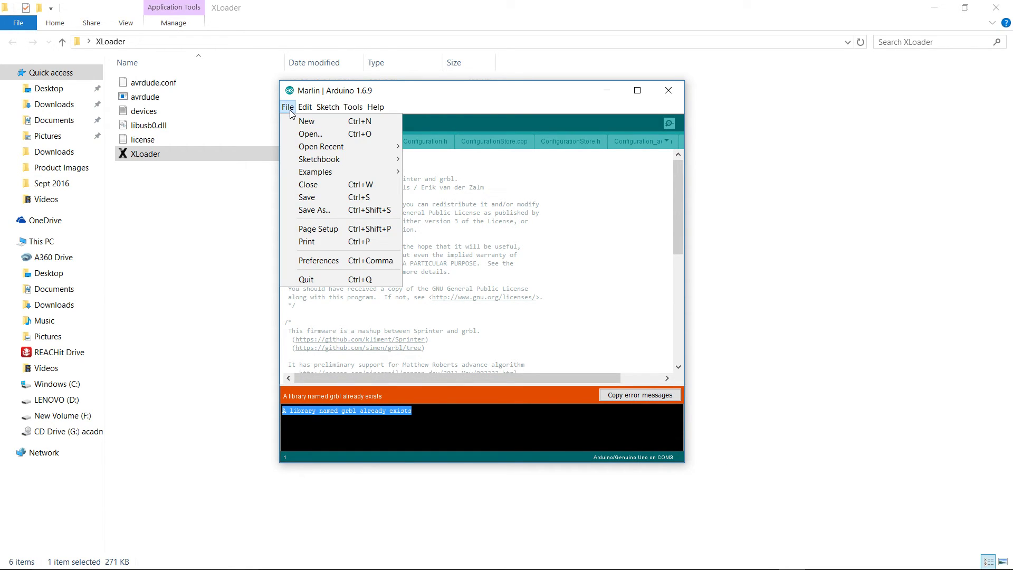
click(362, 108)
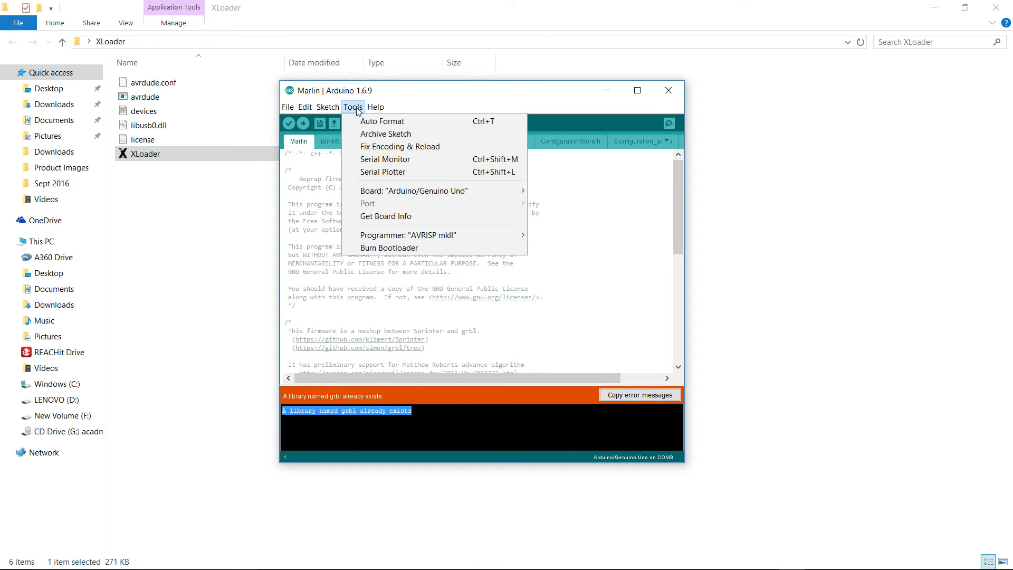
mouse_move(367, 196)
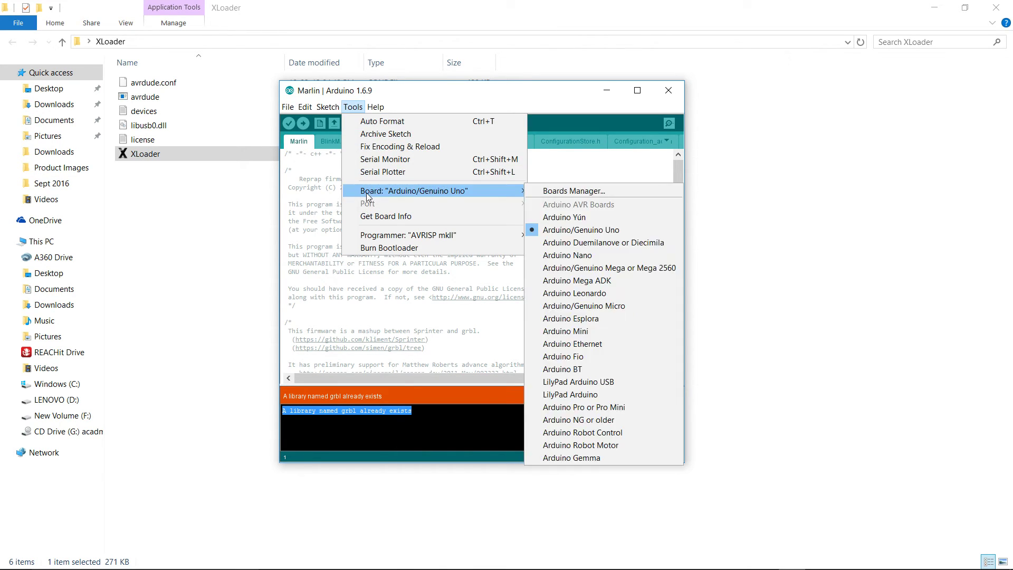
click(287, 108)
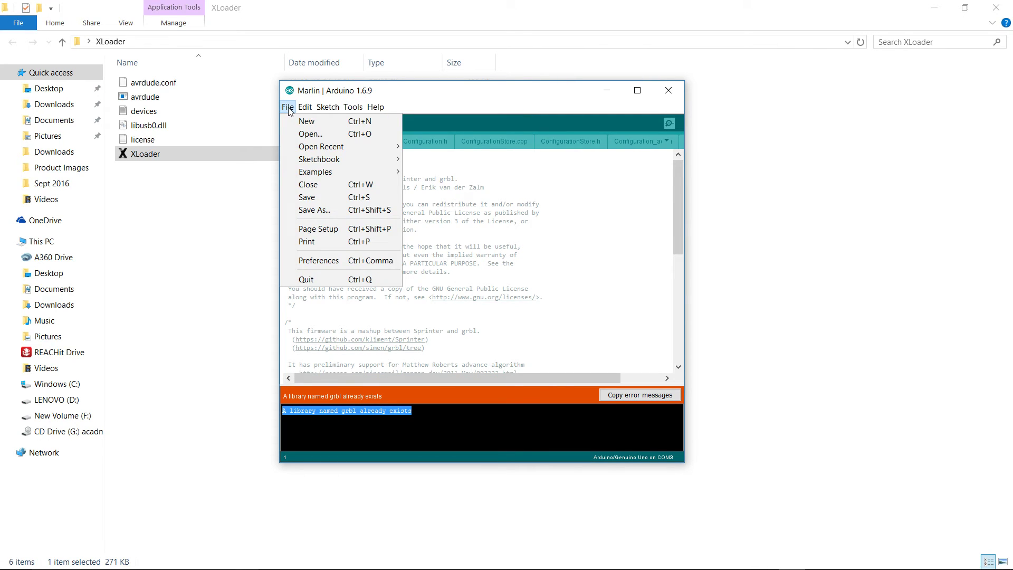
mouse_move(331, 174)
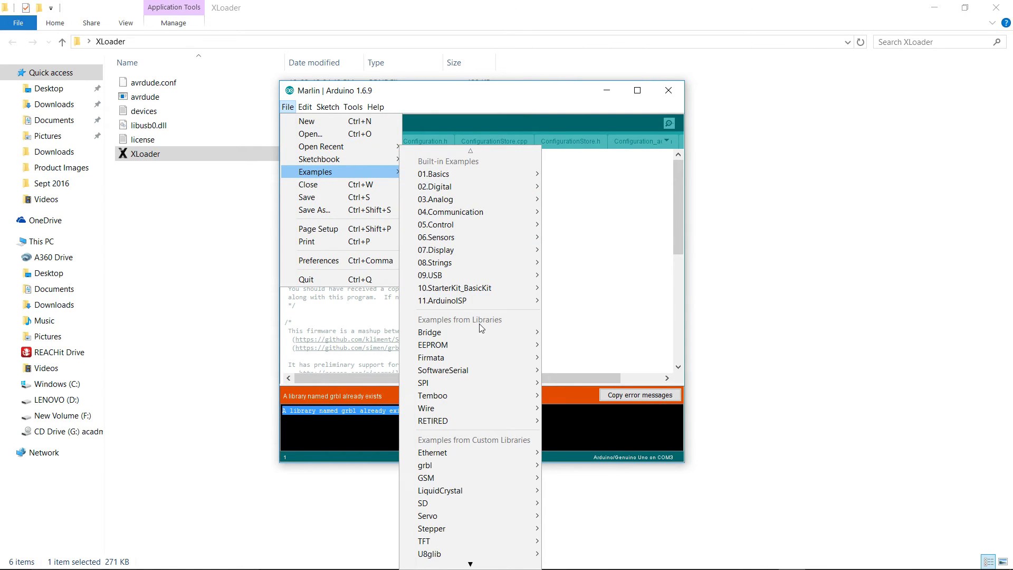
mouse_move(480, 343)
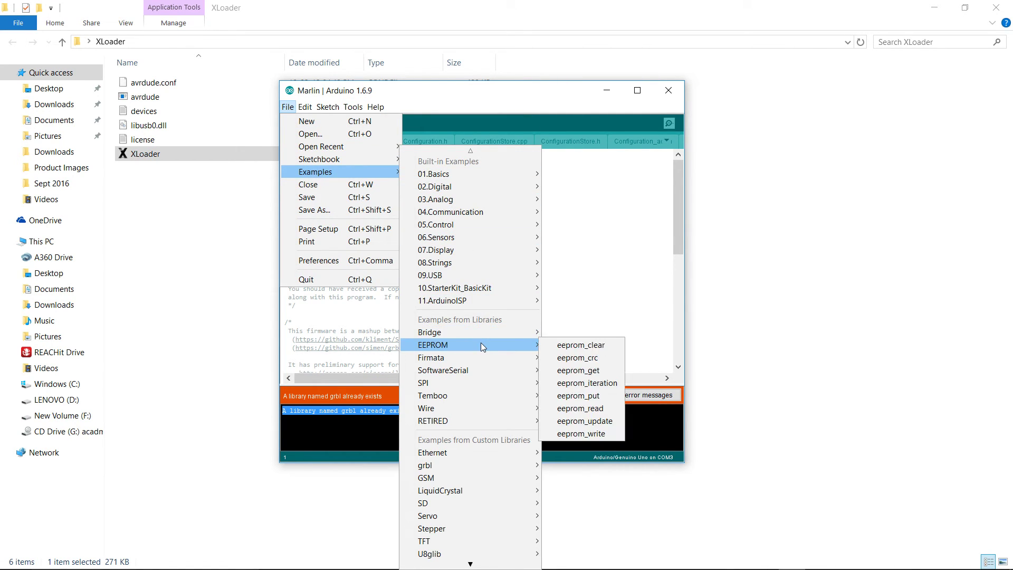
click(565, 346)
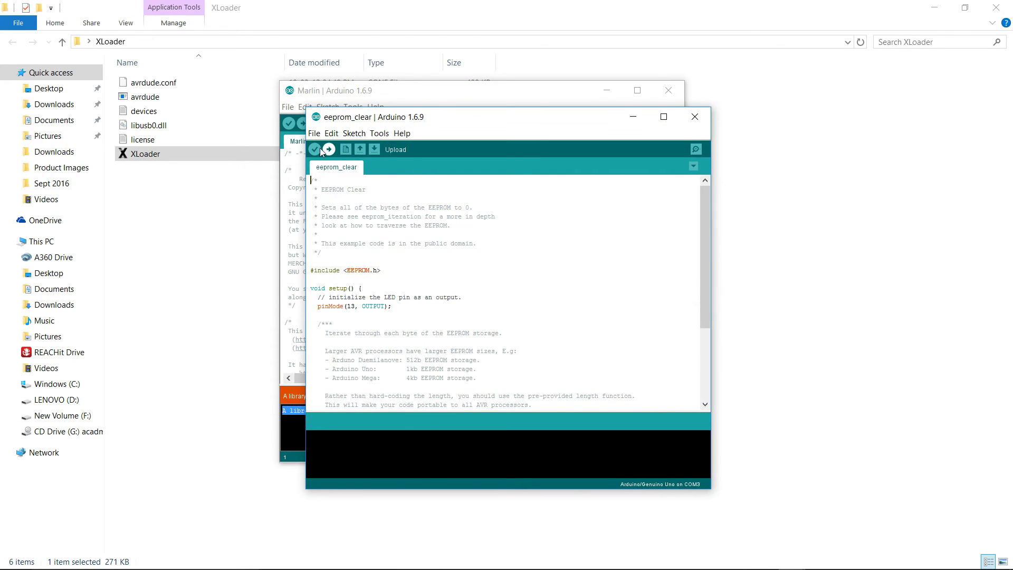